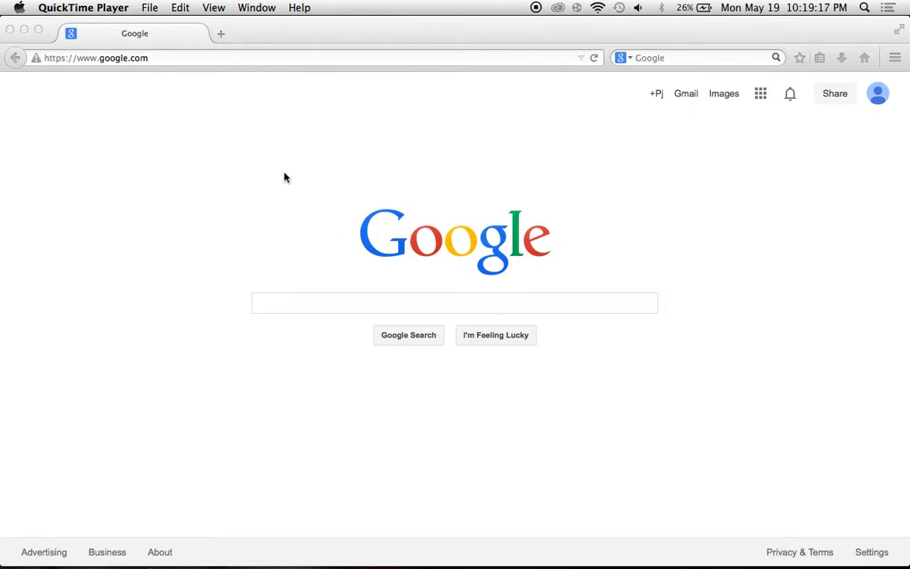
# - Search Google for "twilight forest mod" and open the Minecraft Forum topic for The Twilight Forest
pyautogui.click(317, 268)
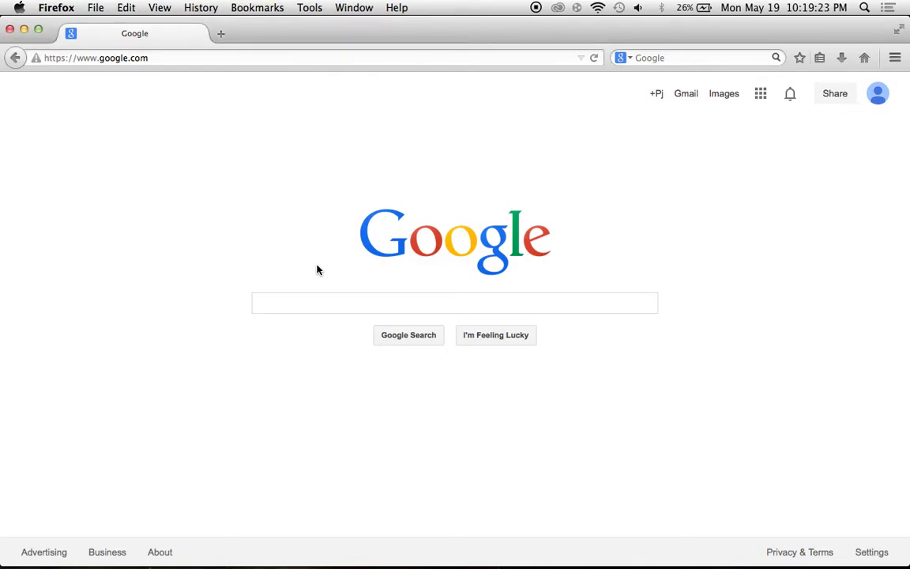
pyautogui.click(302, 301)
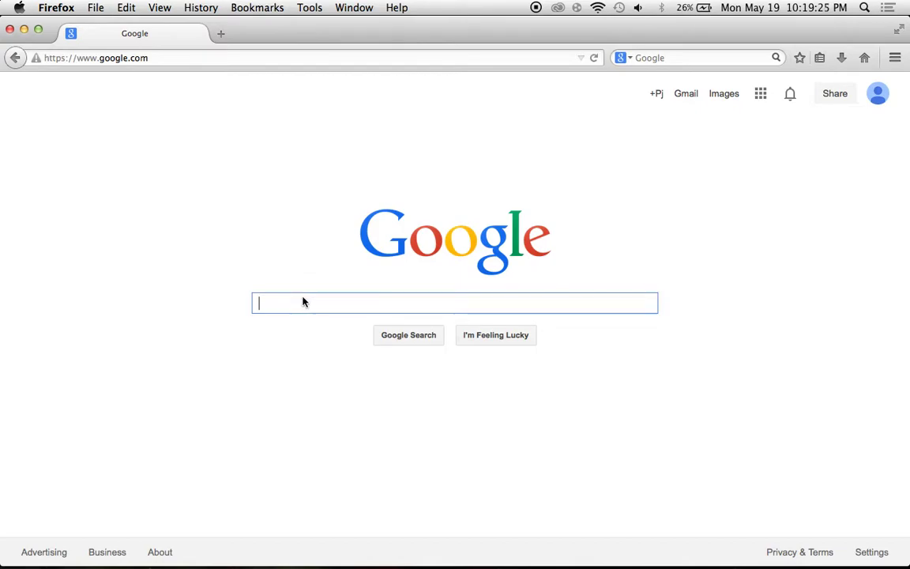
pyautogui.write('Twilight')
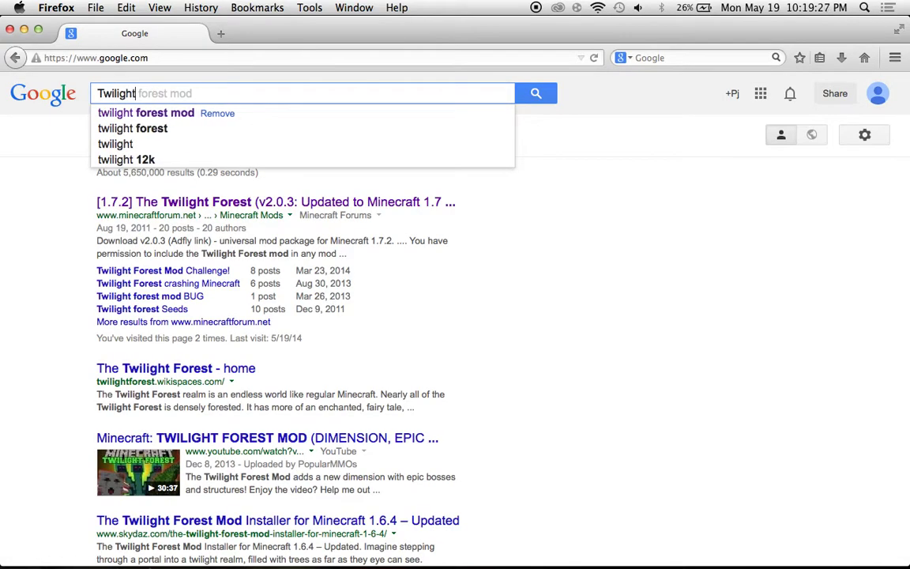
pyautogui.click(156, 113)
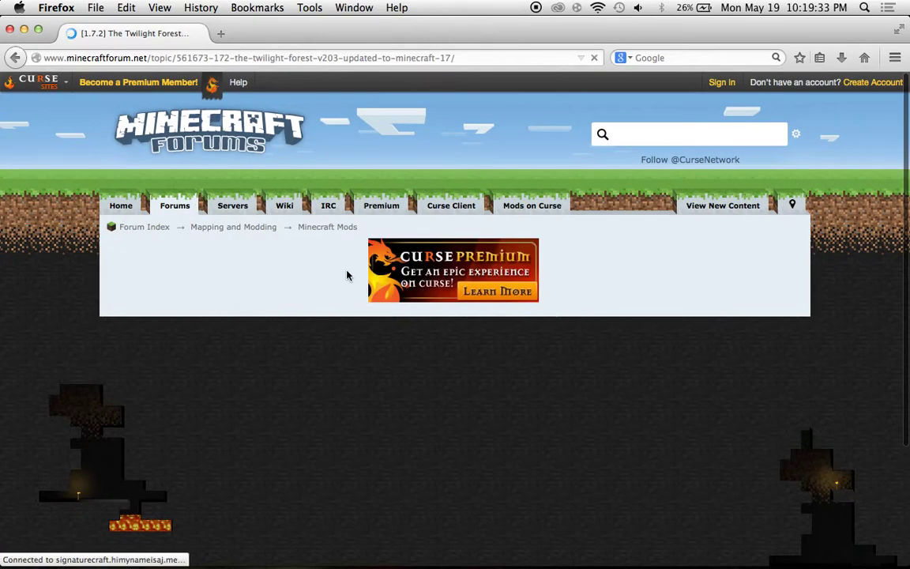
# - Download Twilight Forest v2.0.3 for Minecraft 1.7.2 through the Adfly link, skipping the ad and saving twilightforest-1.7.2-2.0.3.jar
pyautogui.scroll(-1, 322, 309)
pyautogui.scroll(-5, 353, 249)
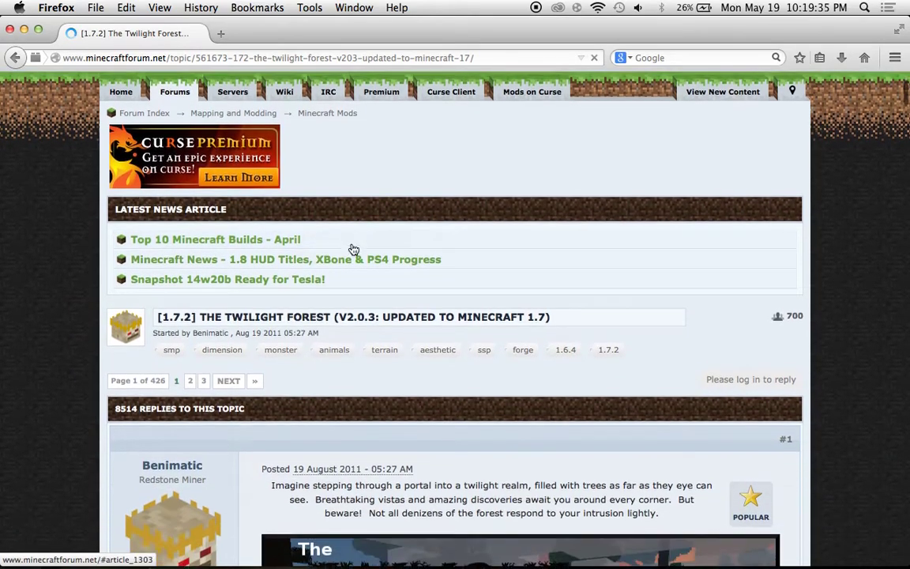
pyautogui.scroll(-8, 353, 248)
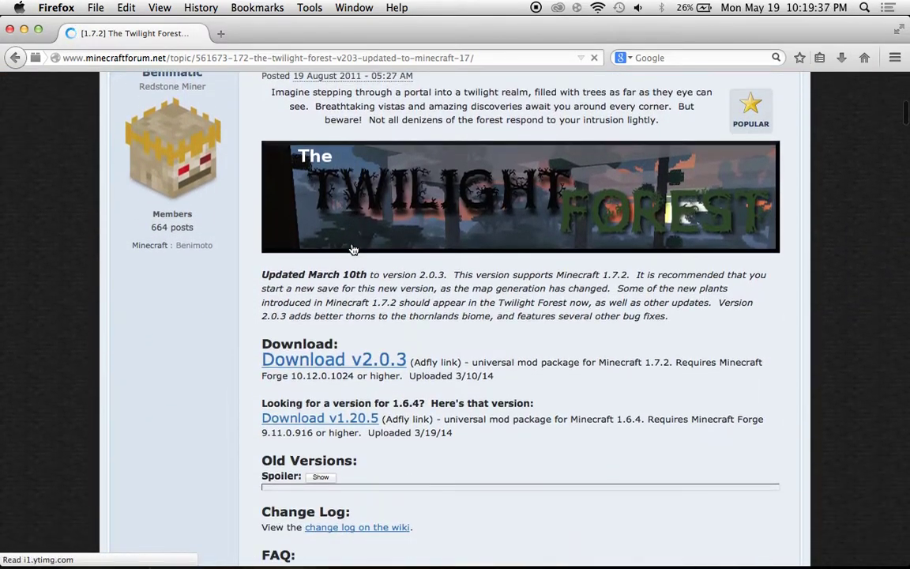
pyautogui.scroll(-1, 357, 260)
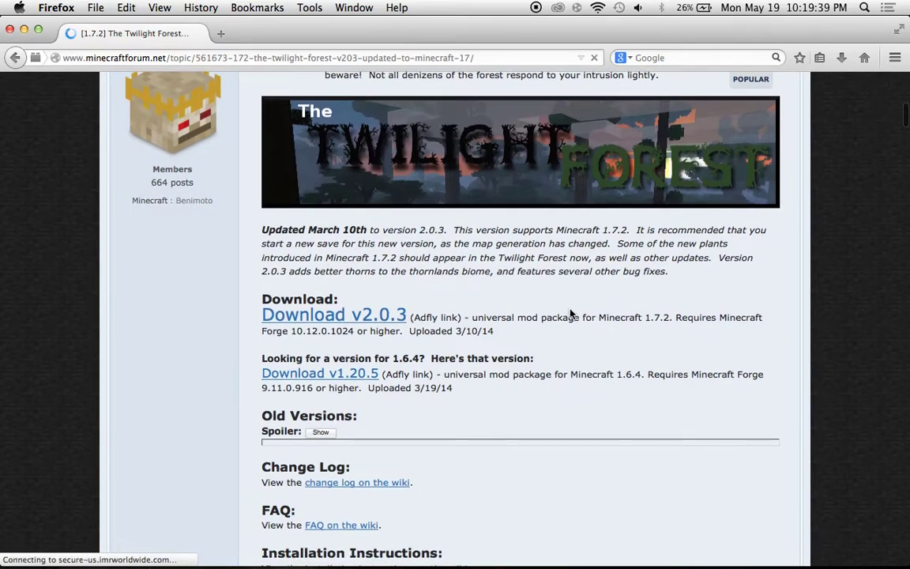
pyautogui.click(375, 316)
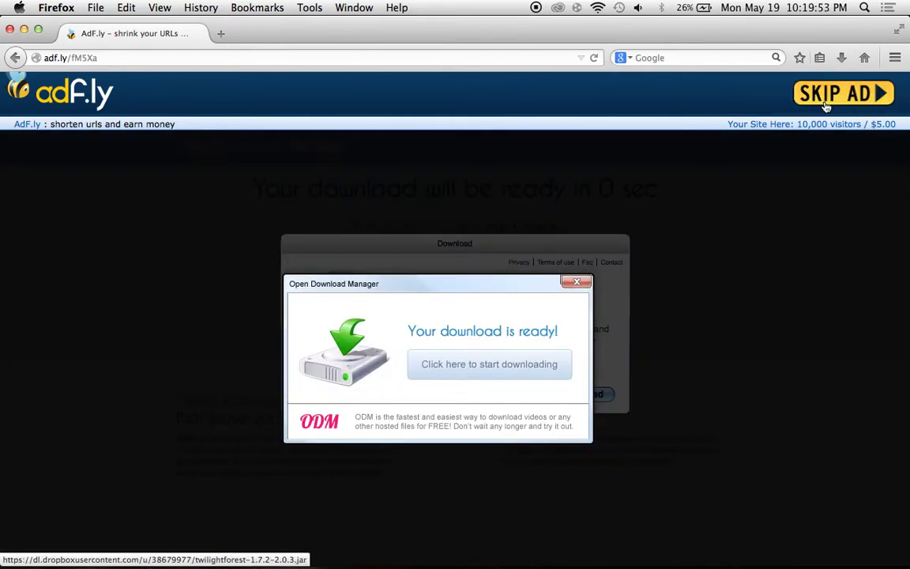
pyautogui.click(825, 103)
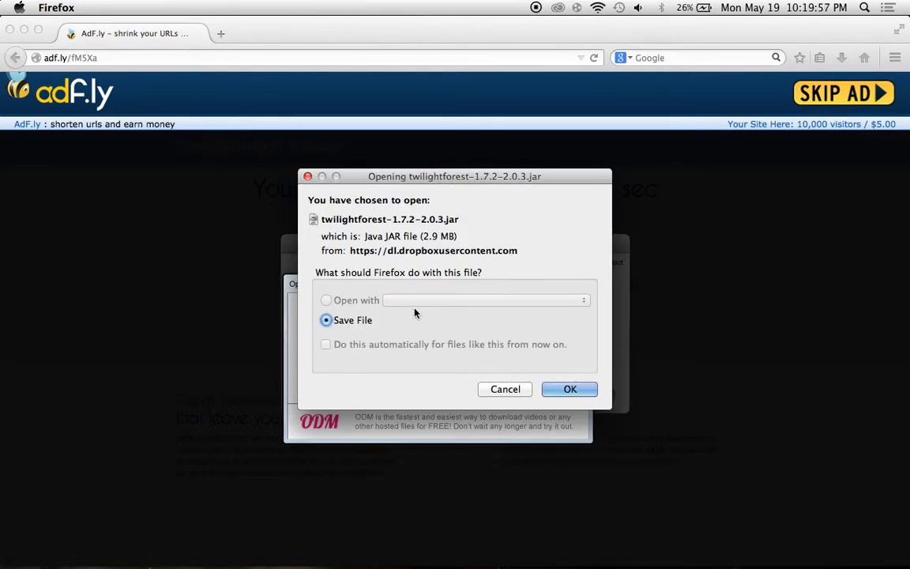
pyautogui.click(569, 389)
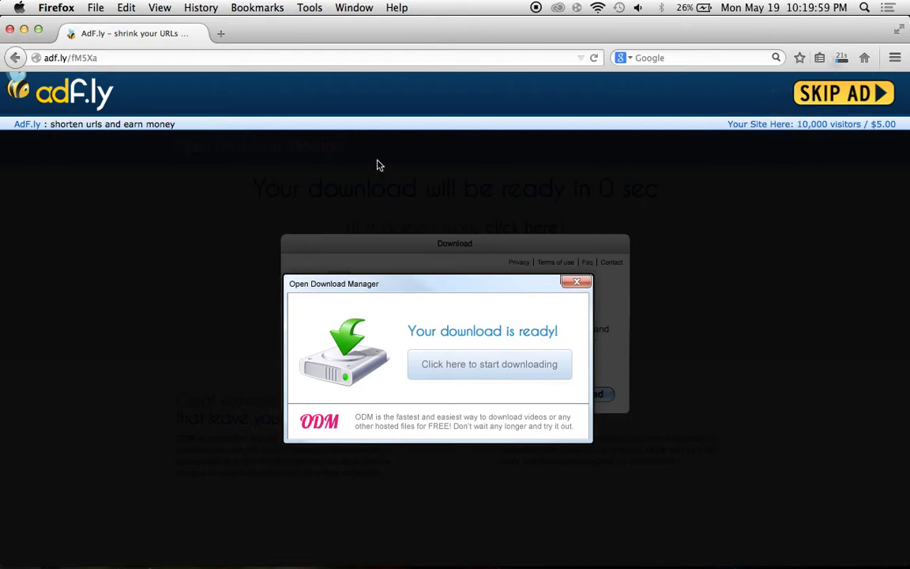
# - Check the browser's recent downloads for twilightforest-1.7.2-2.0.3.jar
pyautogui.click(842, 57)
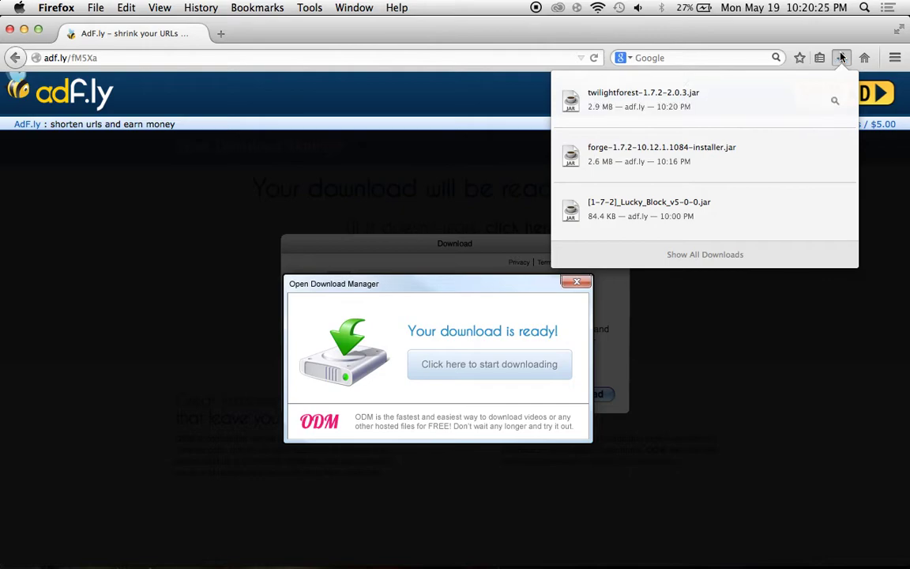
pyautogui.click(841, 58)
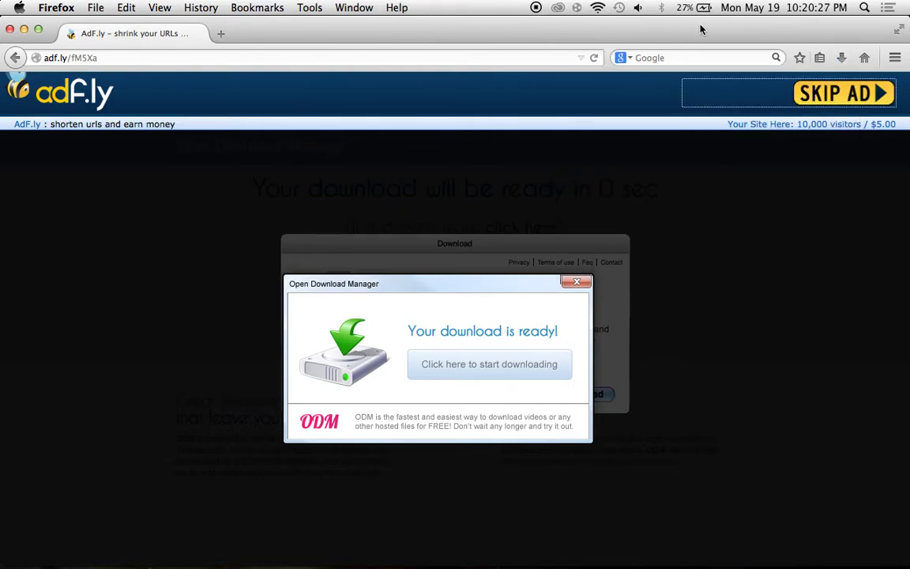
pyautogui.click(841, 59)
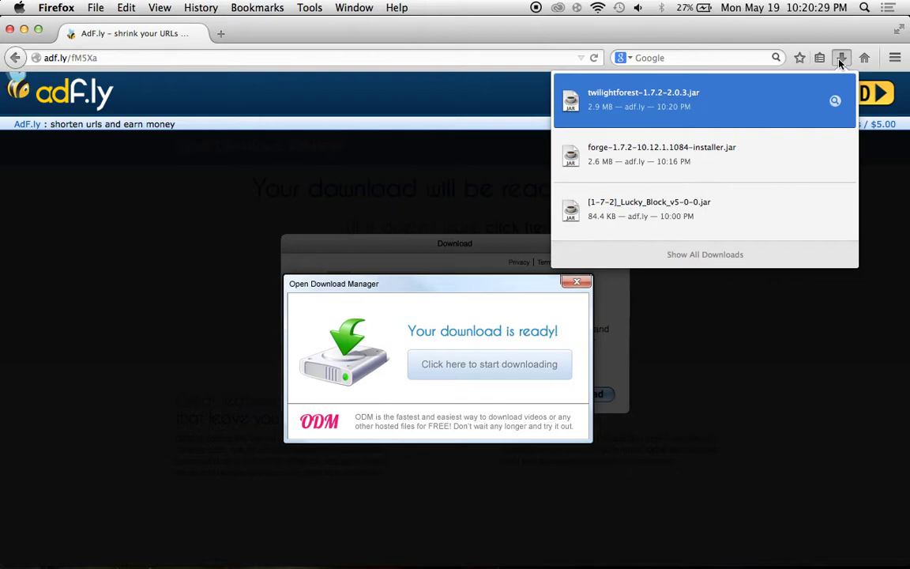
pyautogui.click(841, 62)
# - Minimize the browser and open the mods folder inside the minecraft folder in Finder
pyautogui.moveTo(136, 566)
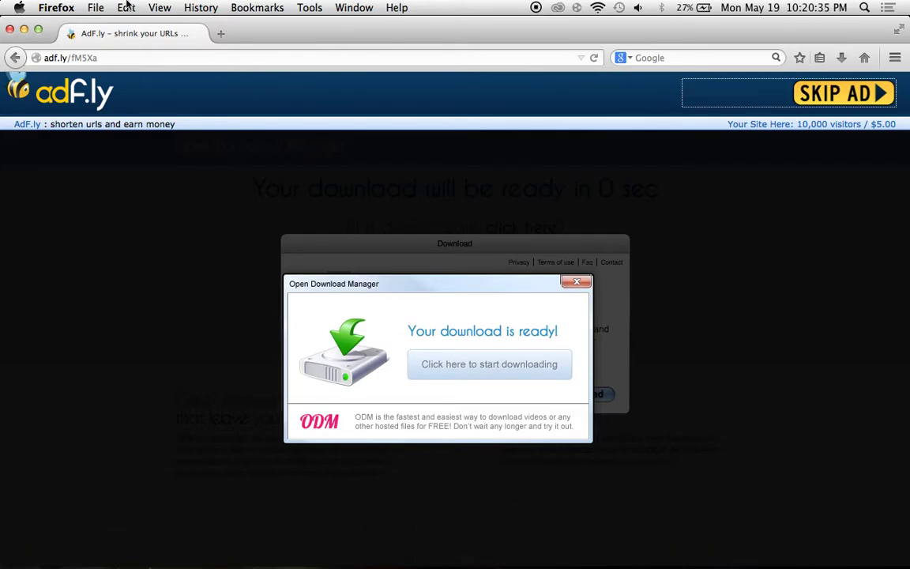
pyautogui.click(24, 29)
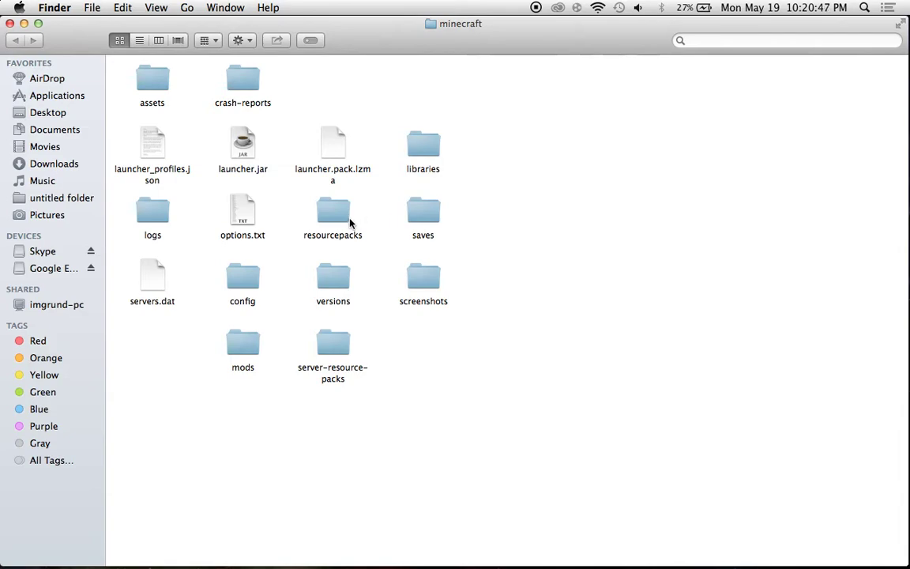
pyautogui.doubleClick(251, 341)
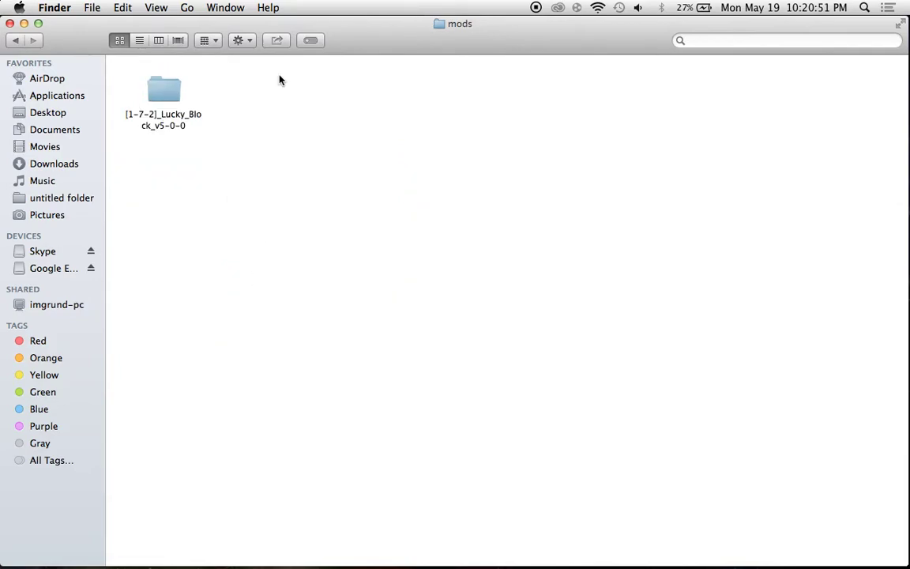
# - Switch back to Firefox and transfer twilightforest-1.7.2-2.0.3.jar from its downloads into the mods folder
pyautogui.moveTo(192, 562)
pyautogui.click(164, 547)
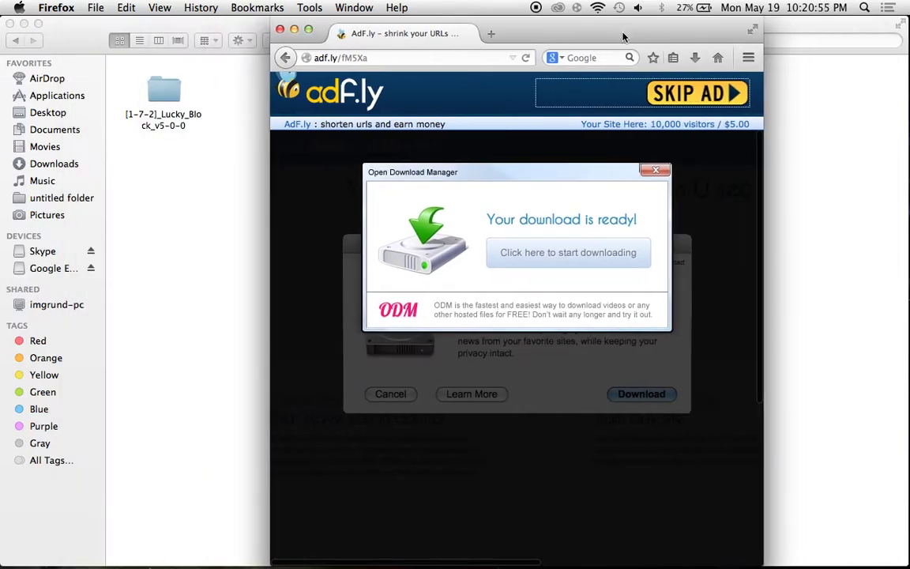
pyautogui.click(694, 57)
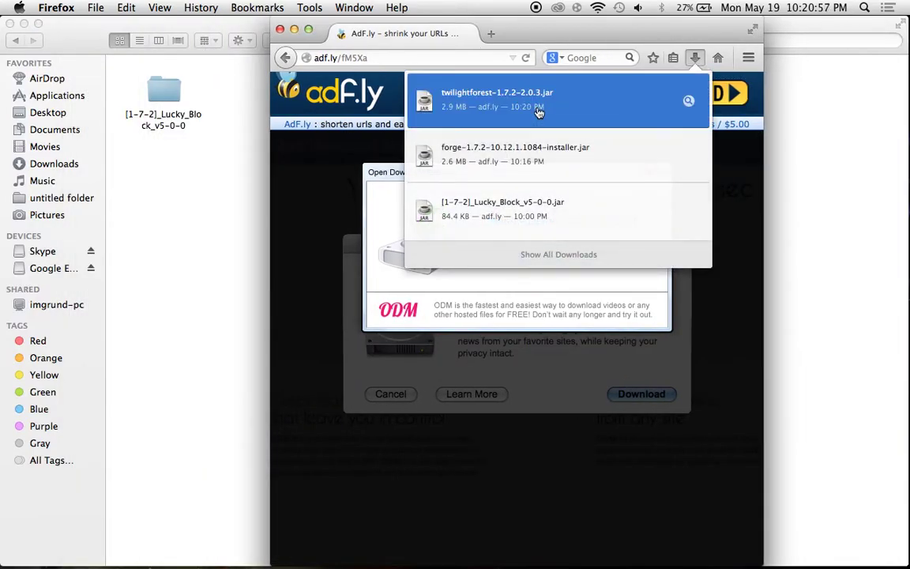
pyautogui.moveTo(538, 112); pyautogui.dragTo(237, 100)
pyautogui.click(187, 191)
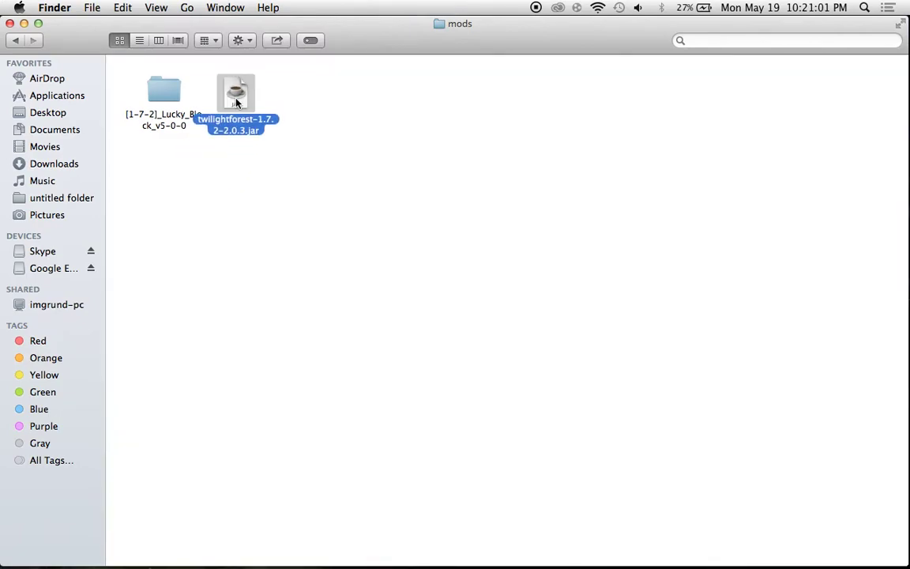
# - Extract twilightforest-1.7.2-2.0.3.jar in the mods folder with Archive Utility, allowing the downloaded file to open
pyautogui.rightClick(237, 101)
pyautogui.moveTo(261, 117)
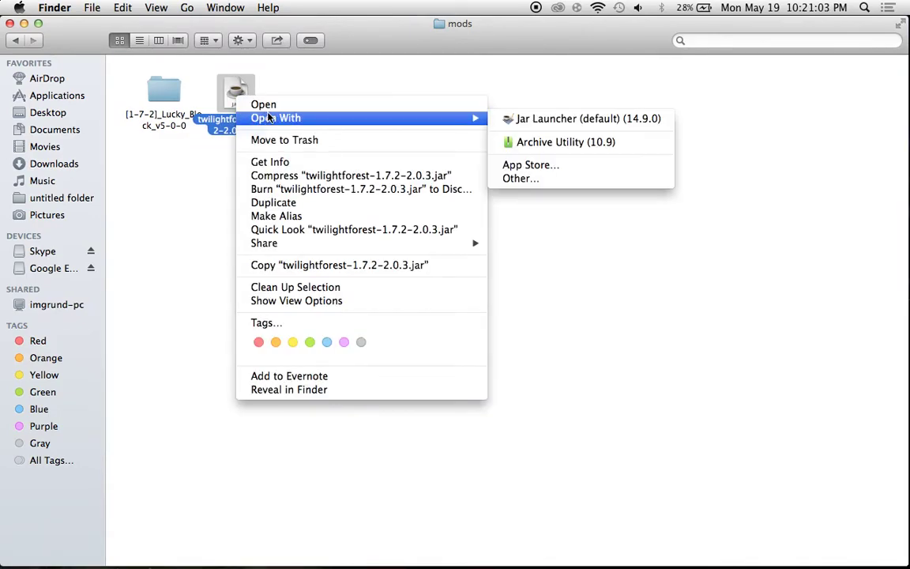
pyautogui.click(545, 135)
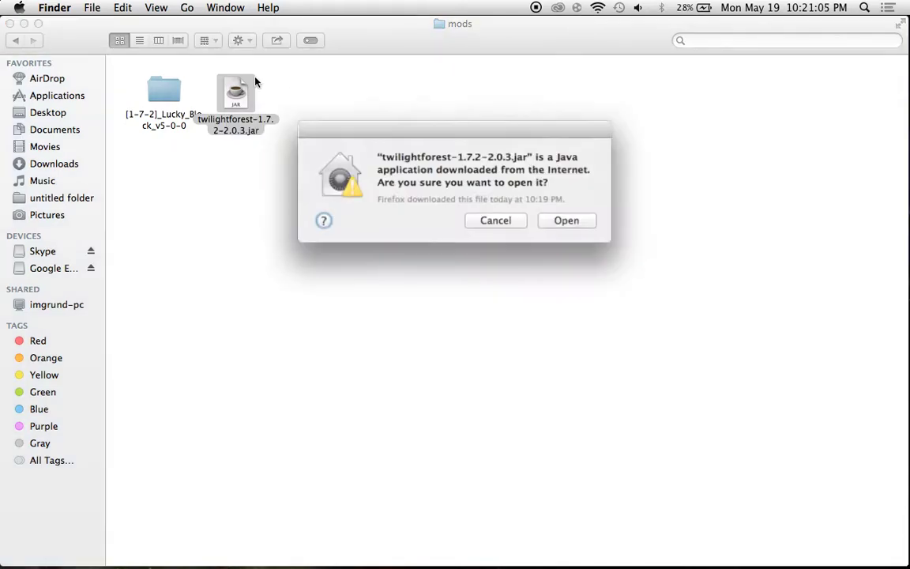
pyautogui.click(552, 220)
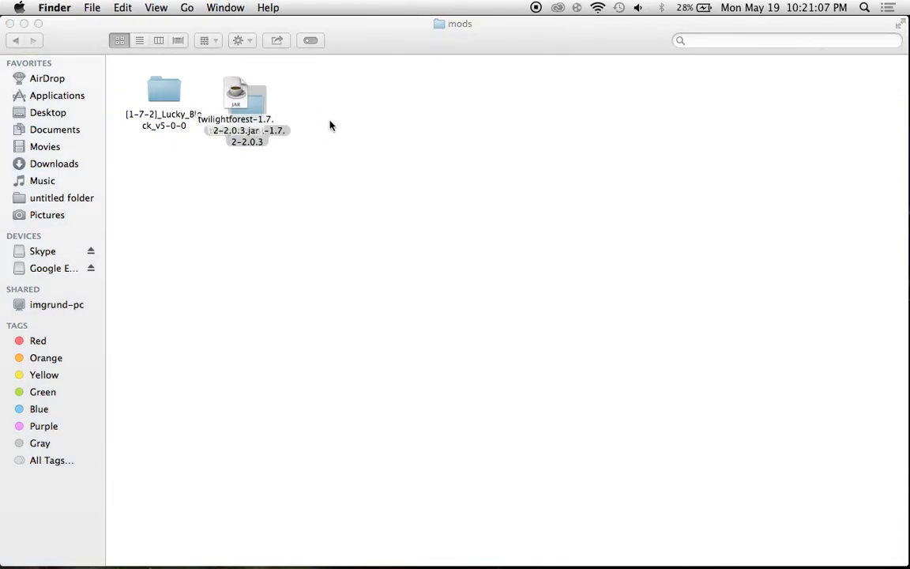
# - Move the original Twilight Forest jar to the Trash and line up the extracted folder beside the Lucky Block folder
pyautogui.moveTo(245, 97); pyautogui.dragTo(870, 544)
pyautogui.moveTo(254, 119); pyautogui.dragTo(254, 107)
# - Start the Minecraft launcher, bring it to the front, and quit Firefox
pyautogui.moveTo(627, 567)
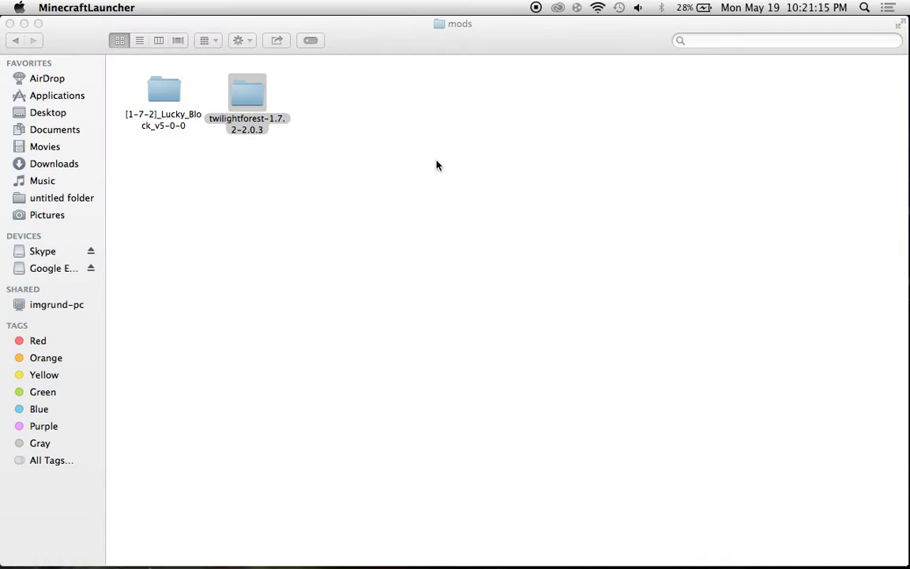
pyautogui.click(347, 87)
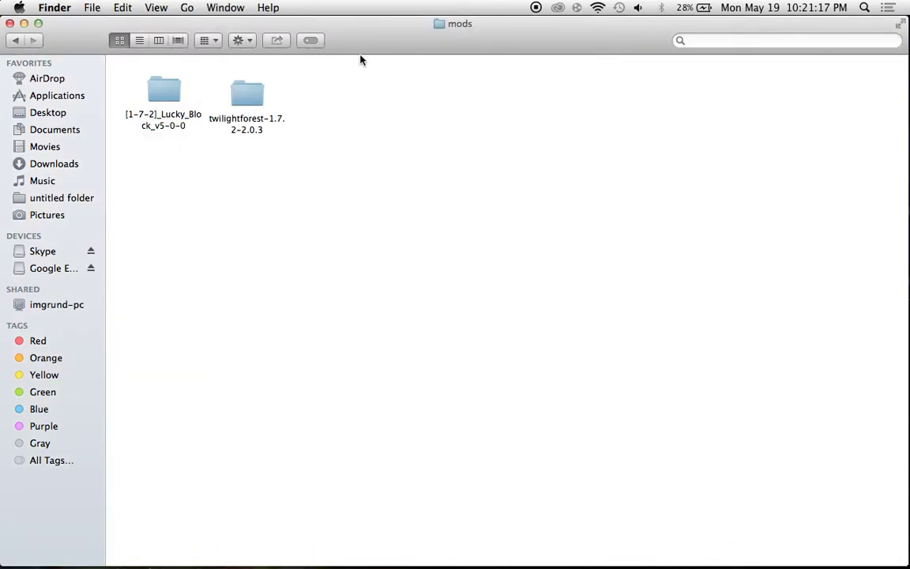
pyautogui.moveTo(697, 566)
pyautogui.click(790, 545)
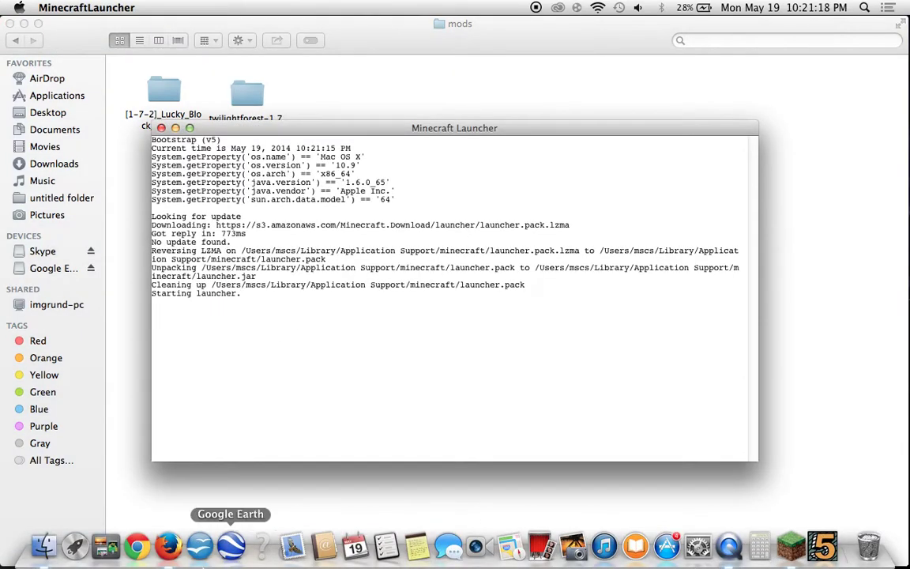
pyautogui.rightClick(169, 545)
pyautogui.click(174, 505)
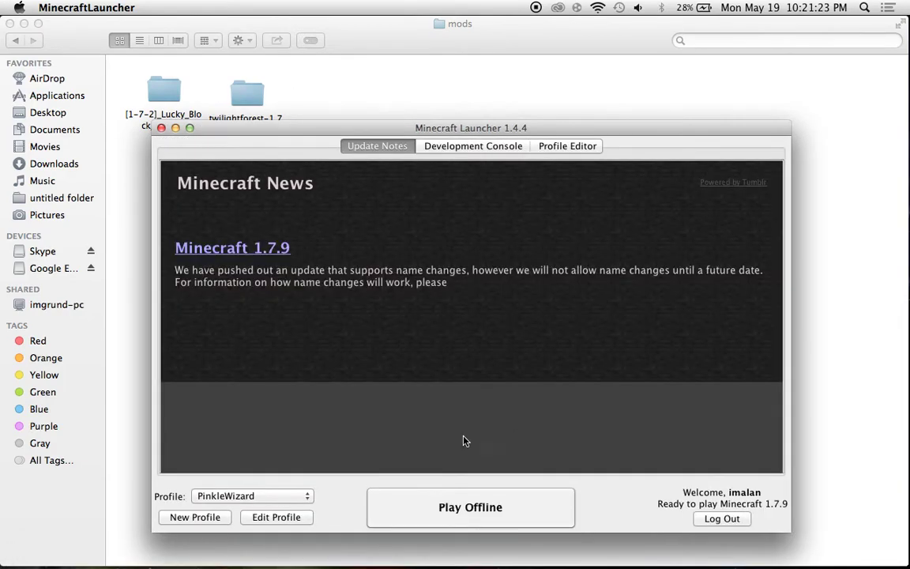
# - Set the launcher profile's version to release 1.7.2-Forge10.12.1.1084 and save the profile
pyautogui.click(275, 516)
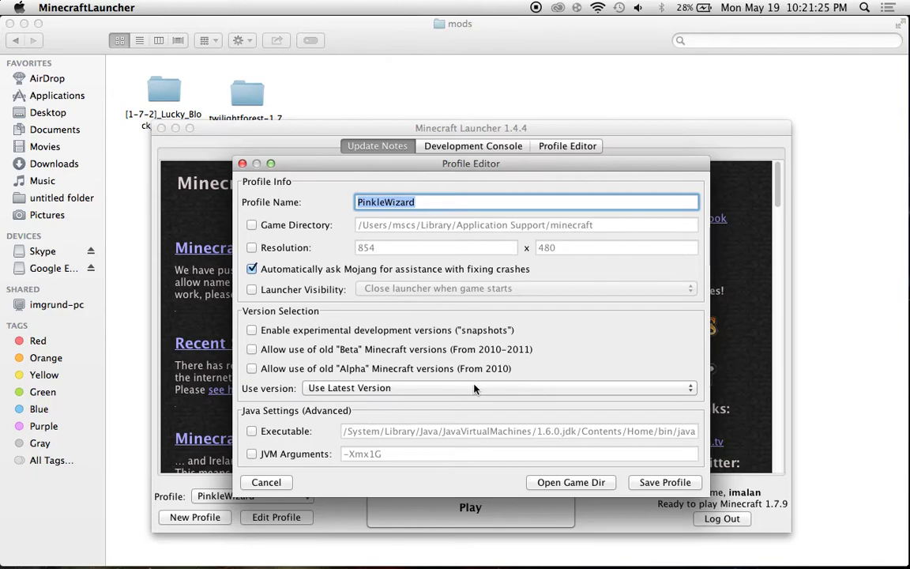
pyautogui.click(474, 388)
pyautogui.scroll(-10, 451, 426)
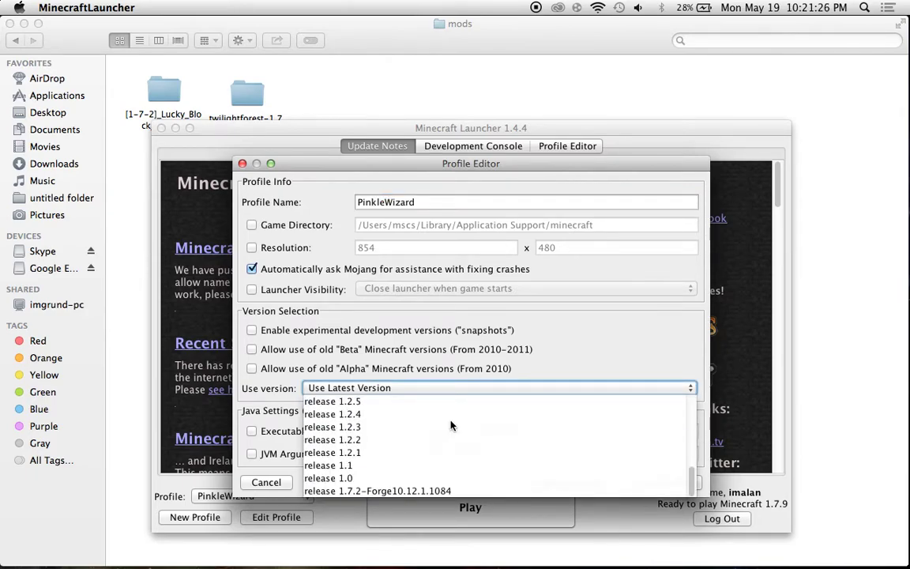
pyautogui.click(423, 490)
pyautogui.click(663, 481)
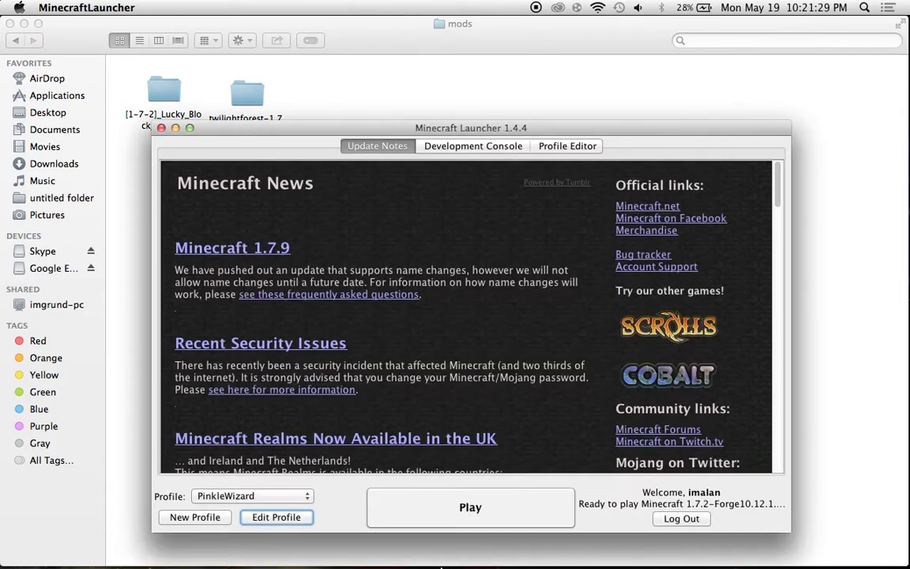
# - Start the game with the edited profile and quit the leftover Minecraft launcher
pyautogui.click(441, 513)
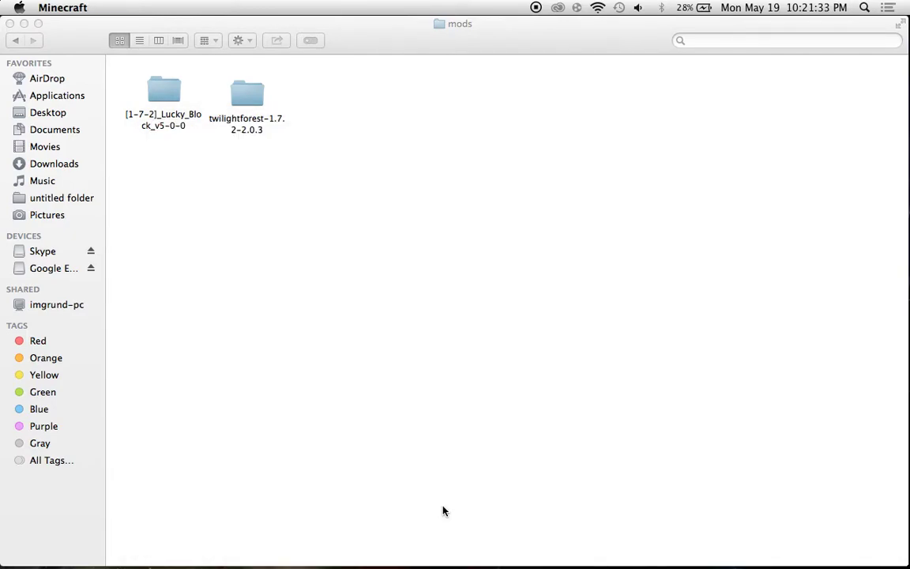
pyautogui.moveTo(616, 563)
pyautogui.rightClick(764, 545)
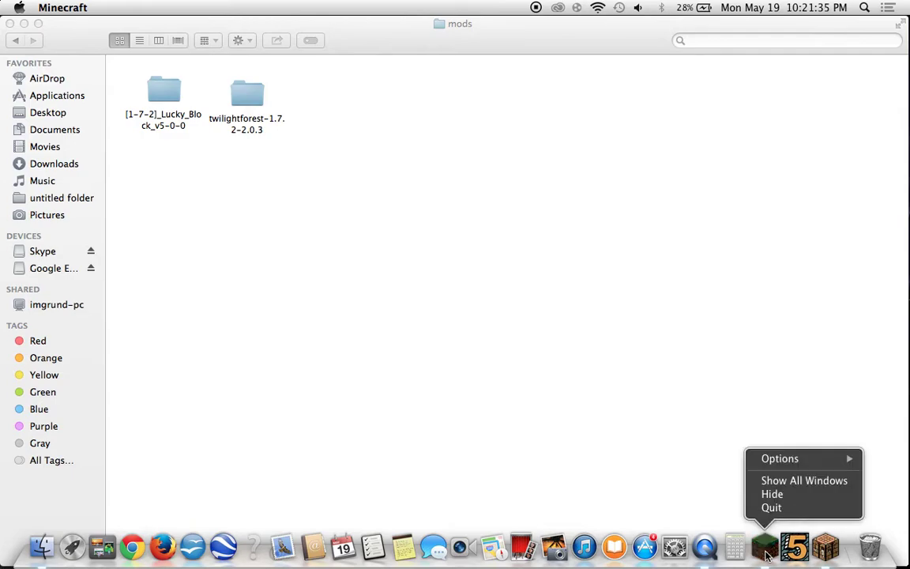
pyautogui.click(767, 508)
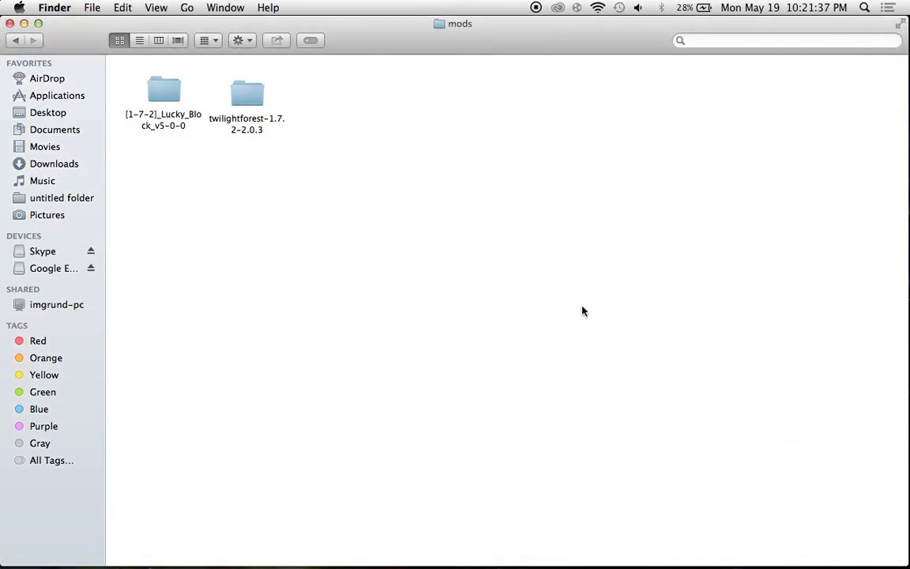
# - Switch to the Minecraft 1.7.2 game, open the multiplayer server list, and return to the title screen
pyautogui.click(826, 546)
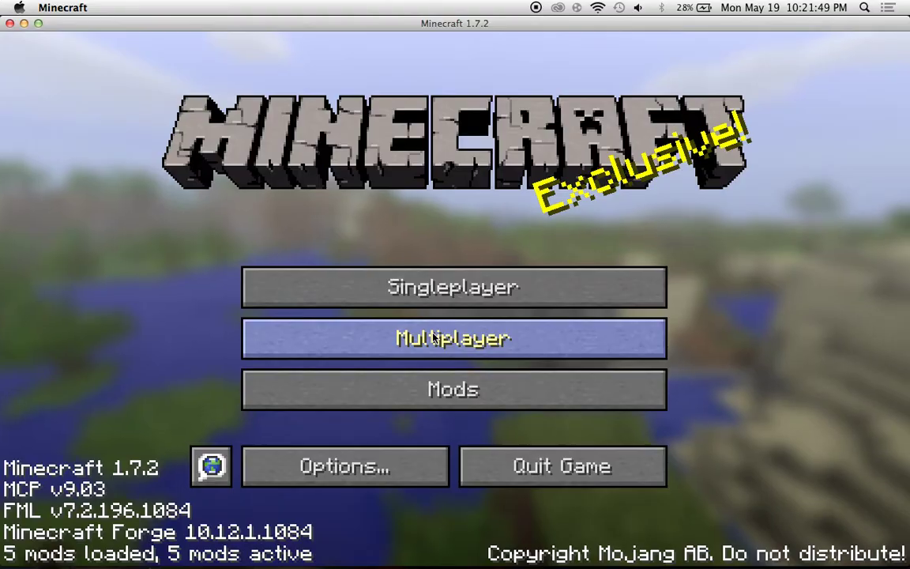
pyautogui.click(433, 338)
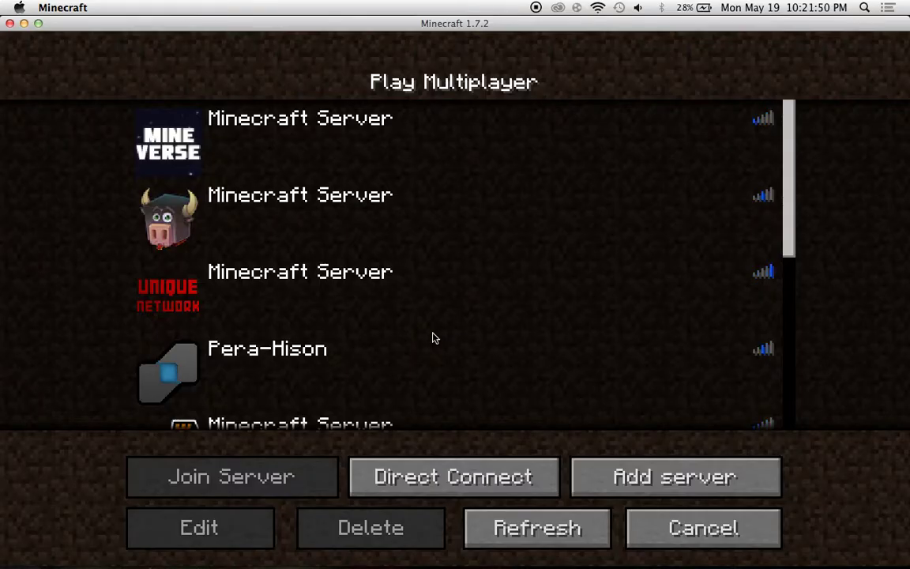
pyautogui.click(702, 527)
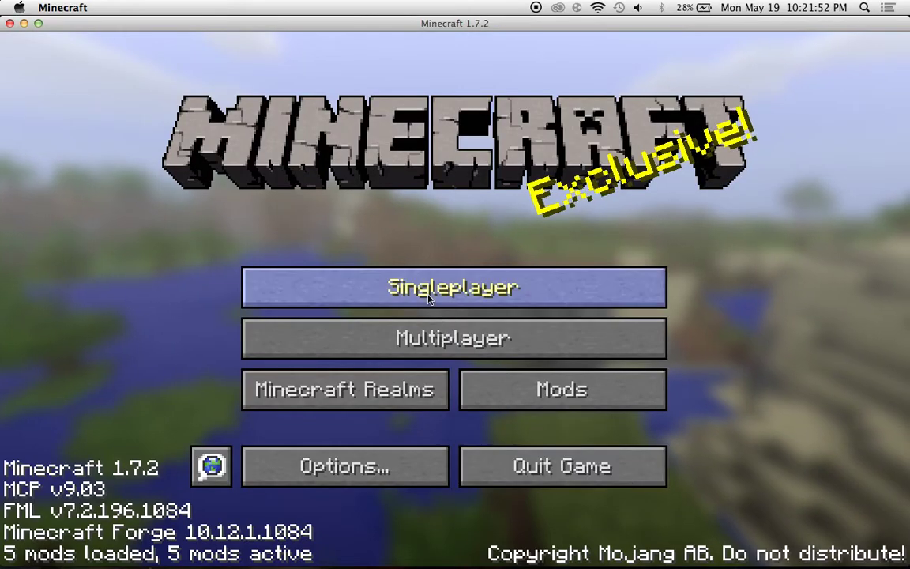
# - Open the singleplayer world "DONT GO ON" and switch to creative mode with the command /gamemode 1
pyautogui.click(433, 299)
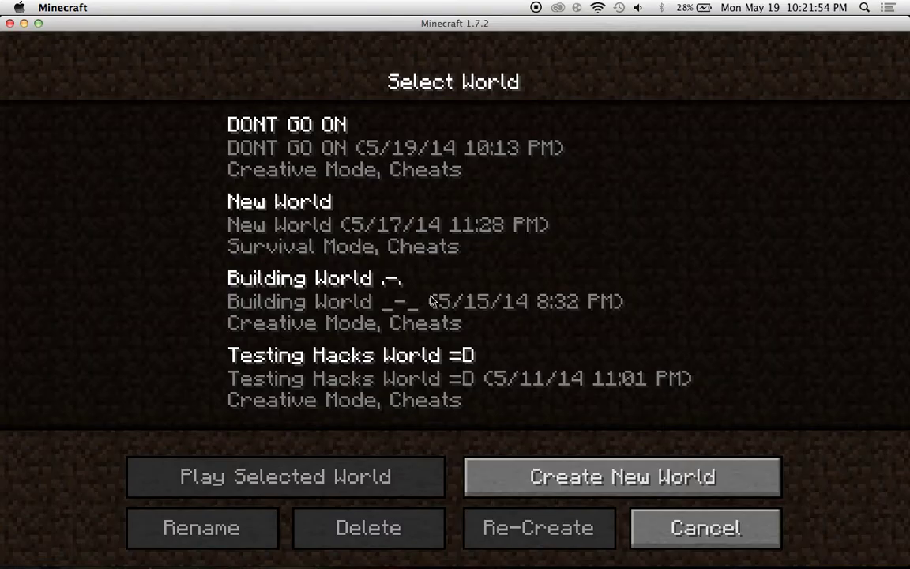
pyautogui.doubleClick(410, 166)
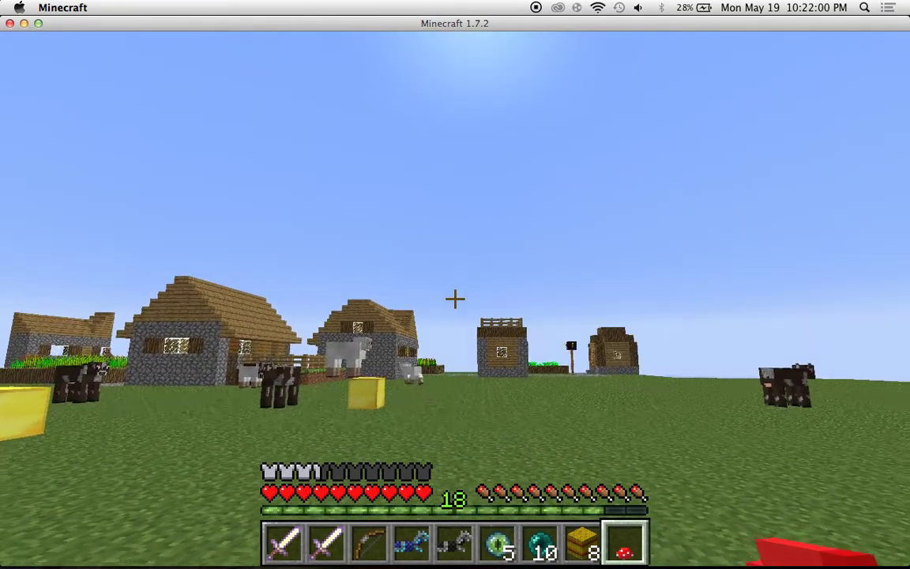
pyautogui.write('e')
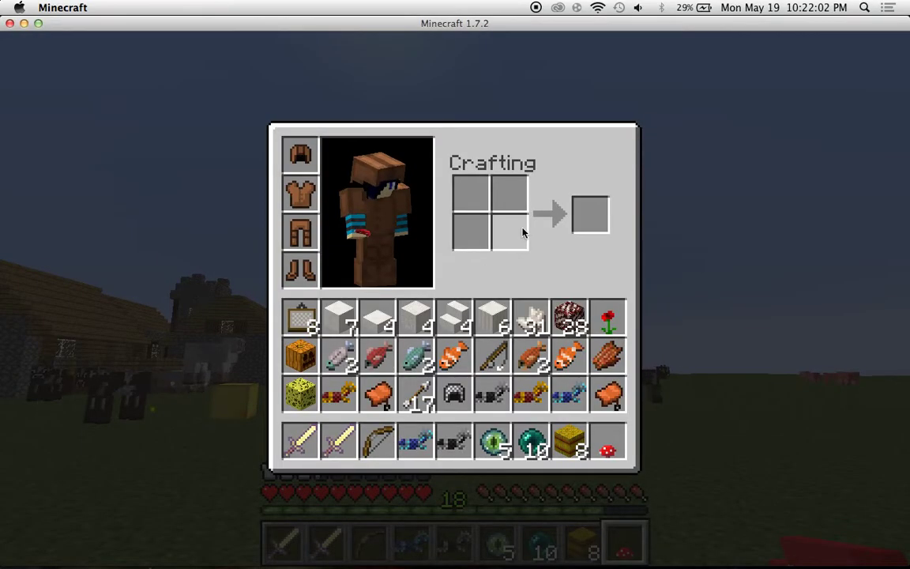
pyautogui.write('e/ga')
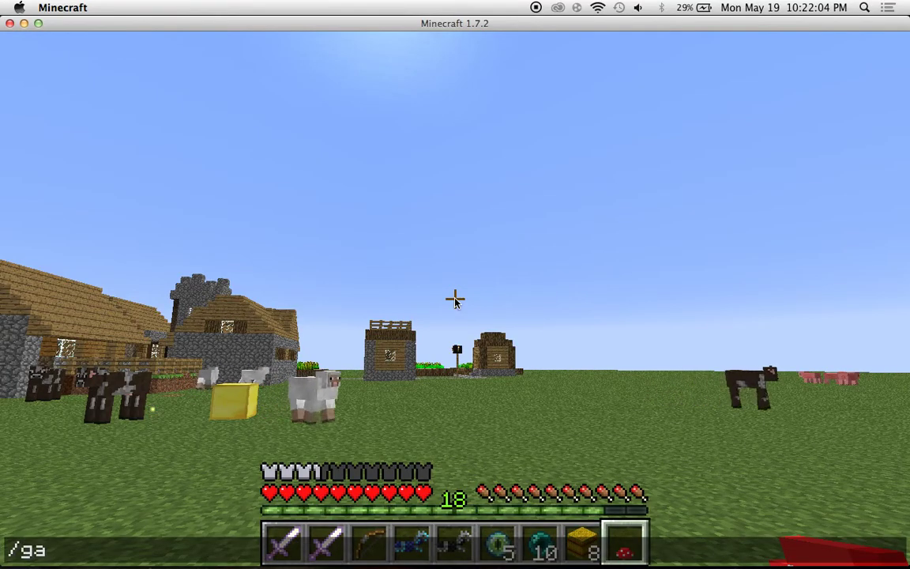
pyautogui.write('memode 1')
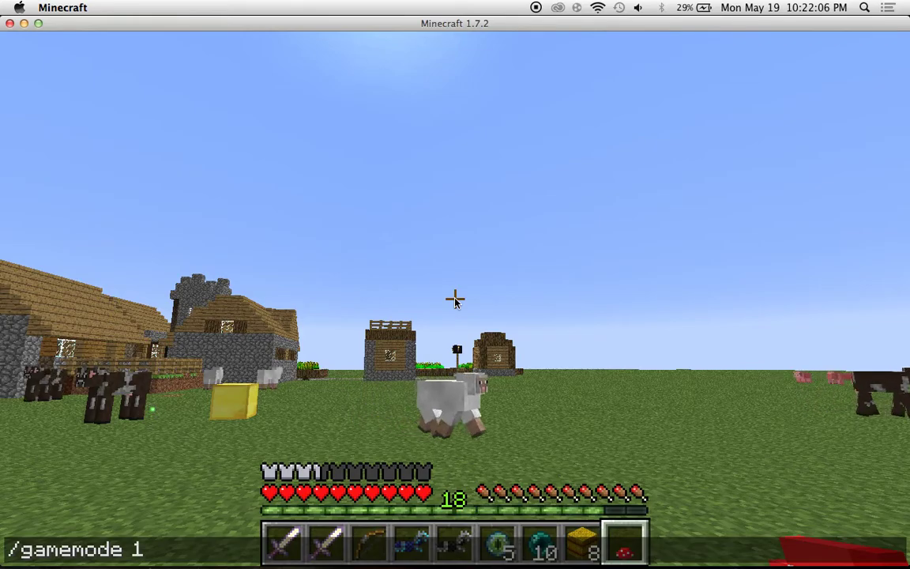
pyautogui.press('Return')
# - Remove the red mushroom, the hay bales and the ender pearls from the hotbar
pyautogui.press('e')
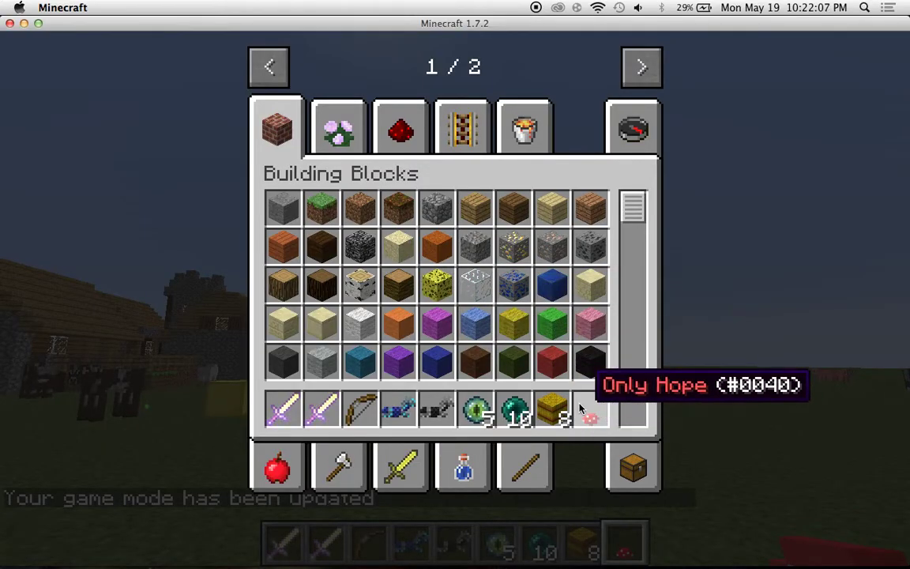
pyautogui.press('q')
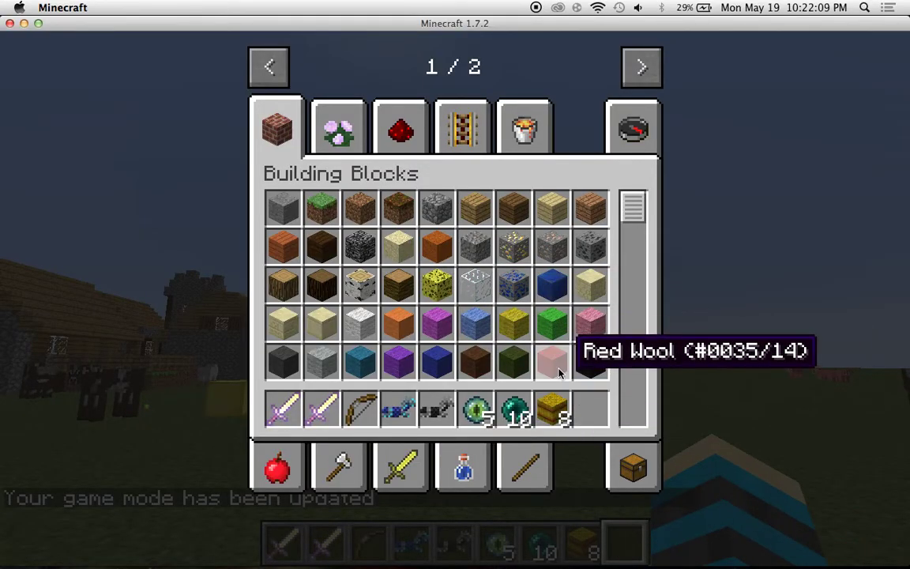
pyautogui.press('q')
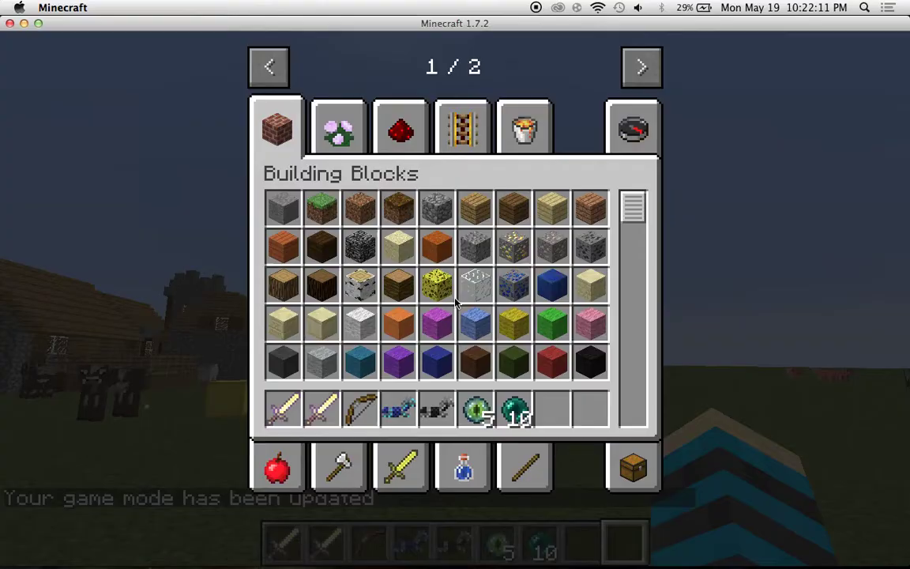
pyautogui.click(514, 402)
pyautogui.click(506, 336)
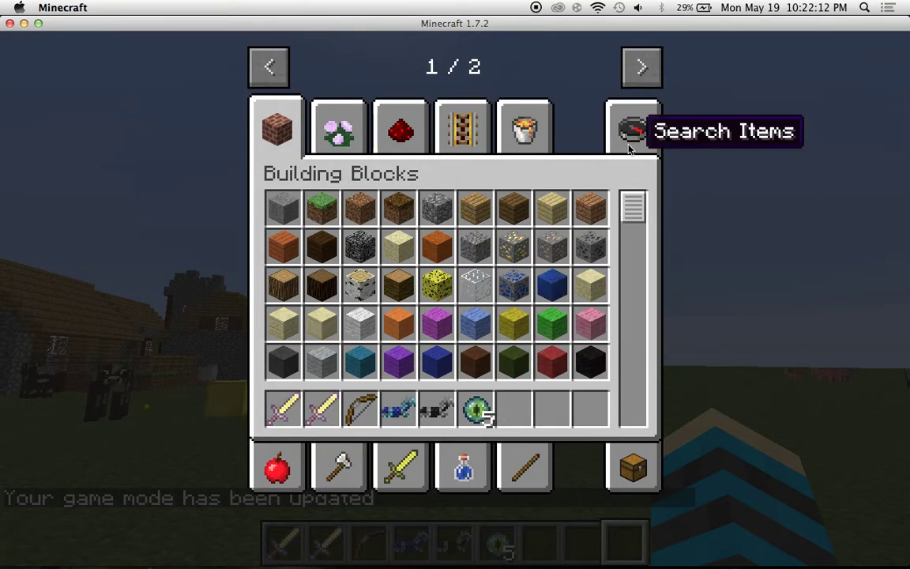
# - Put a water bucket from the Miscellaneous items into the seventh hotbar slot
pyautogui.click(522, 125)
pyautogui.scroll(-2, 439, 251)
pyautogui.scroll(2, 439, 251)
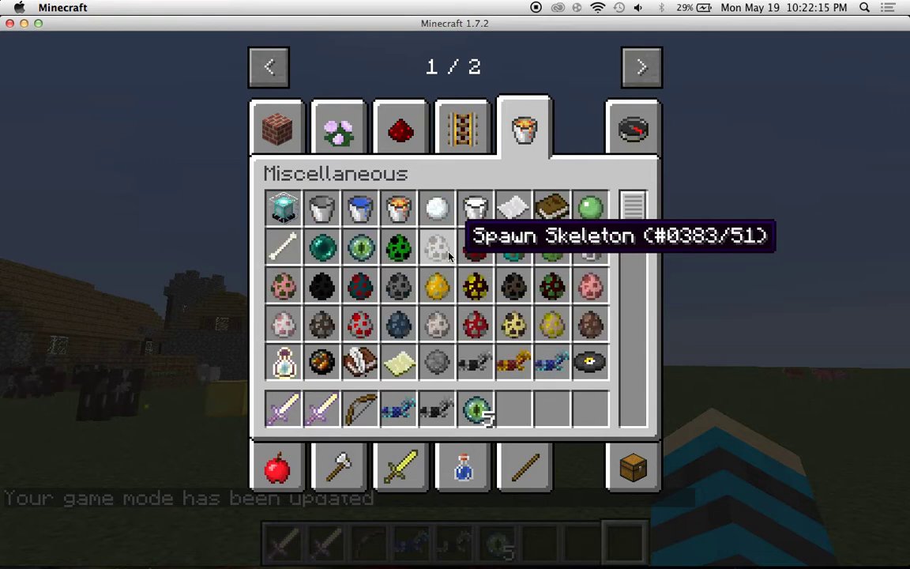
pyautogui.click(360, 207)
pyautogui.click(514, 410)
pyautogui.press('e')
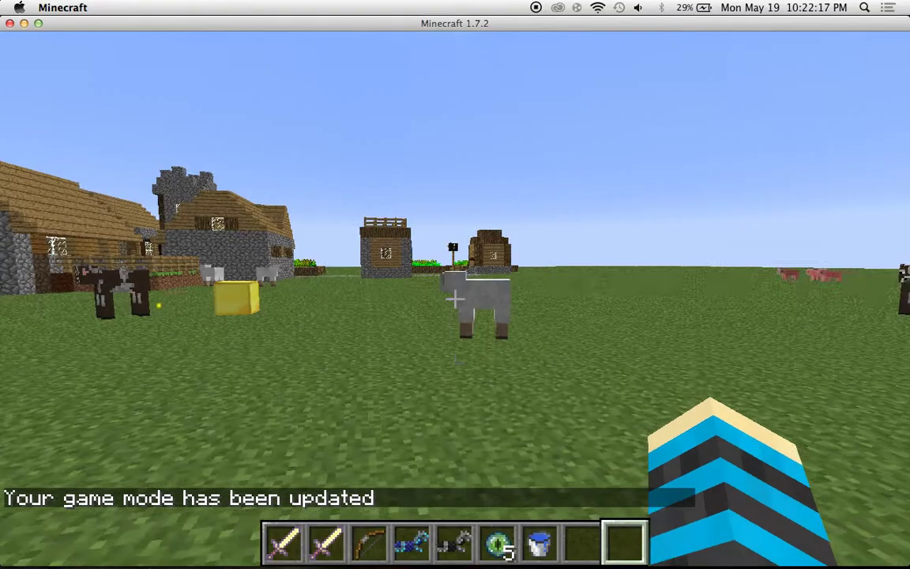
# - Dig a 2×2 hole in the grass and fill it with water, and clear the bucket from the hotbar
pyautogui.press('7')
pyautogui.click(454, 298)
pyautogui.click(454, 298)
pyautogui.click(455, 298)
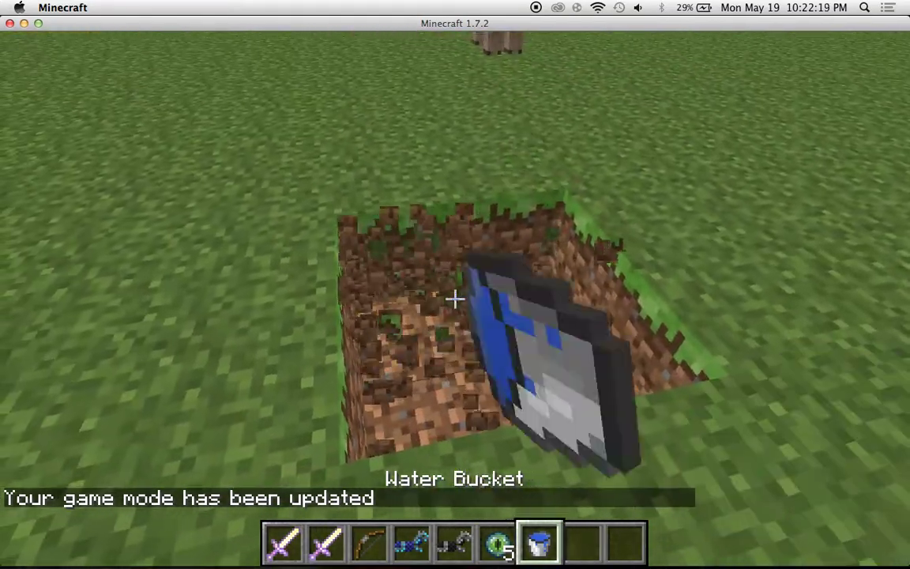
pyautogui.rightClick(454, 297)
pyautogui.press('e')
pyautogui.keyDown('shift'); pyautogui.click(514, 409); pyautogui.keyUp('shift')
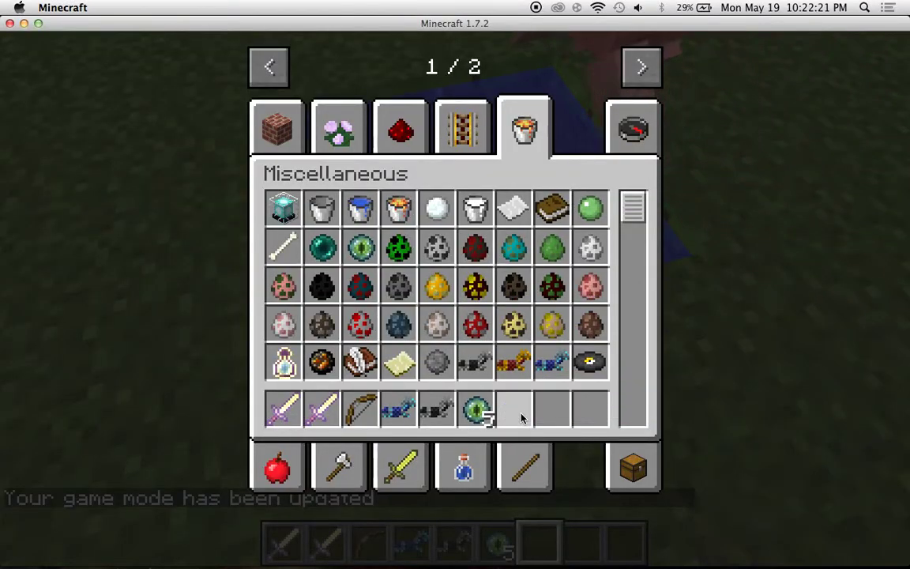
# - Search the creative items for a flower using "rose" and "fl", clearing each search
pyautogui.click(623, 142)
pyautogui.write('rose')
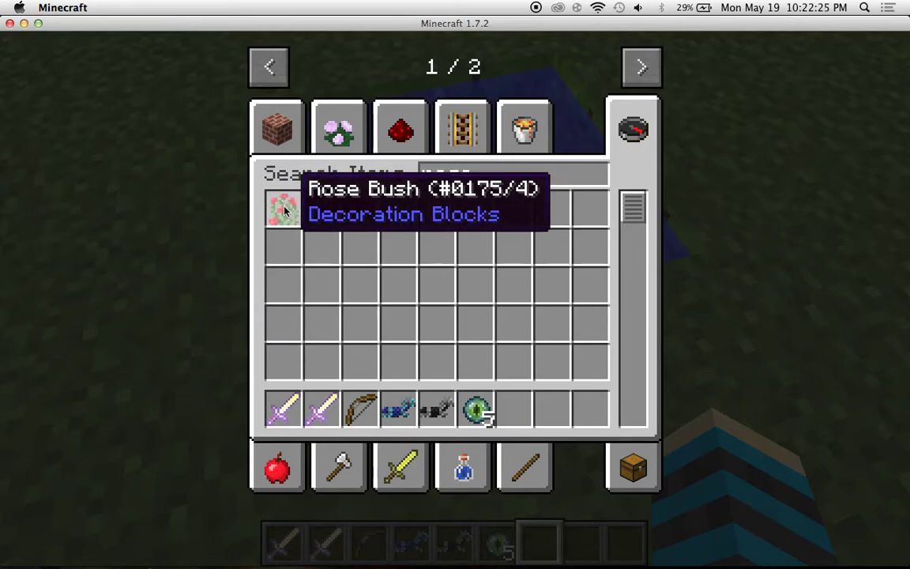
pyautogui.press('BackSpace')
pyautogui.press('BackSpace')
pyautogui.press('BackSpace')
pyautogui.press('BackSpace')
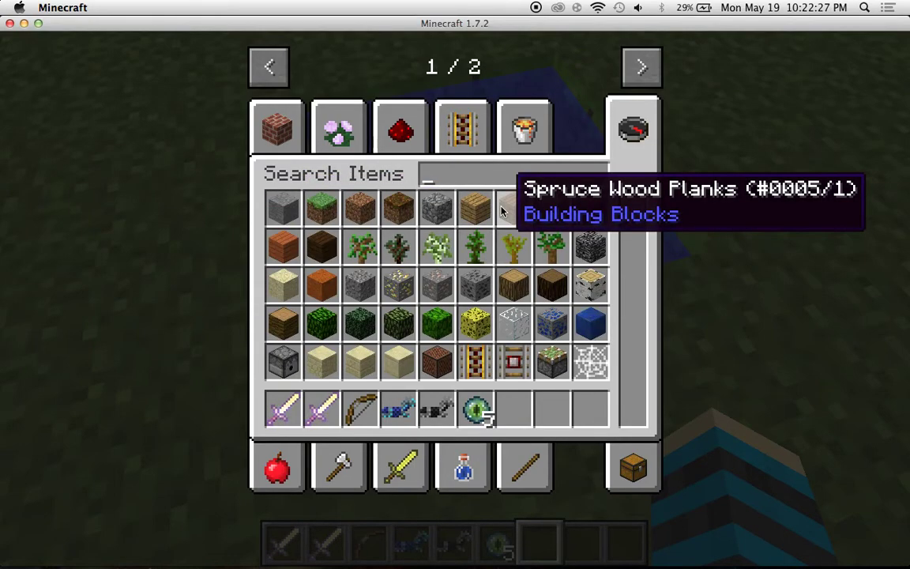
pyautogui.write('flo')
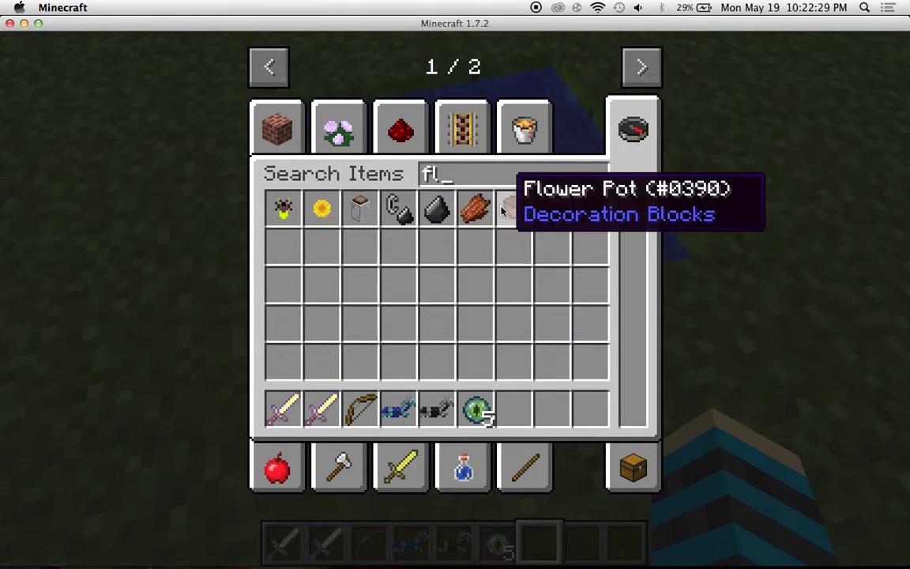
pyautogui.press('BackSpace')
pyautogui.press('BackSpace')
pyautogui.press('BackSpace')
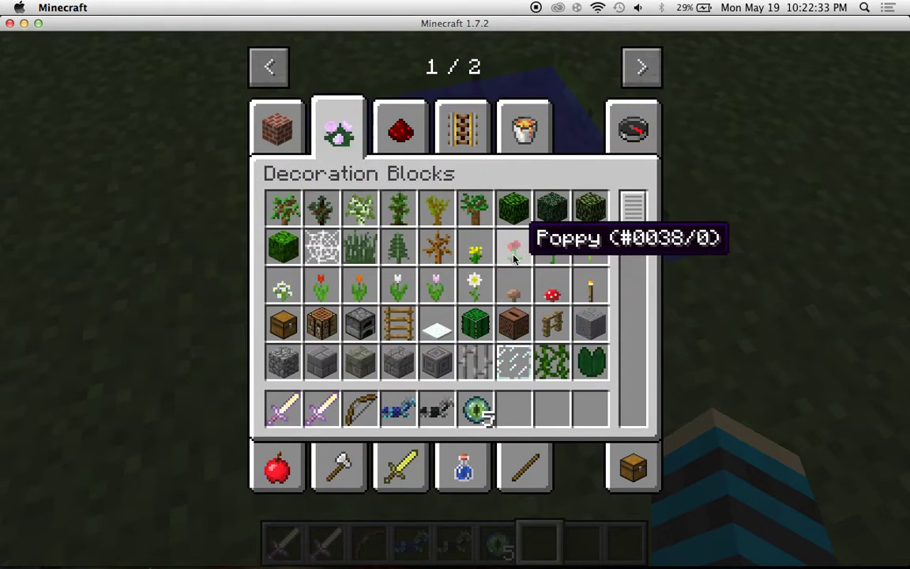
# - Take a poppy from the Decoration Blocks and plant poppies around the pool of water
pyautogui.keyDown('shift'); pyautogui.click(512, 281); pyautogui.keyUp('shift')
pyautogui.press('e')
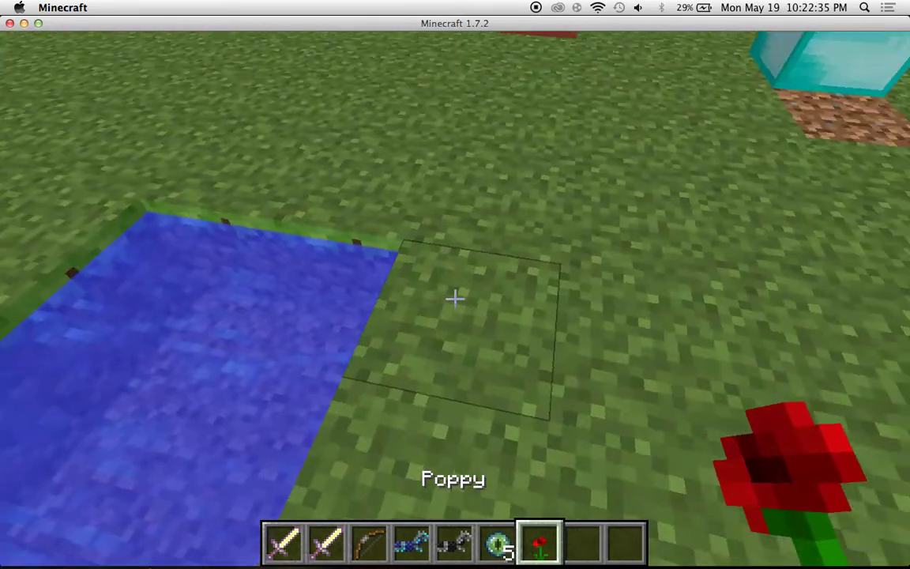
pyautogui.rightClick(455, 298)
pyautogui.rightClick(455, 298)
pyautogui.rightClick(455, 299)
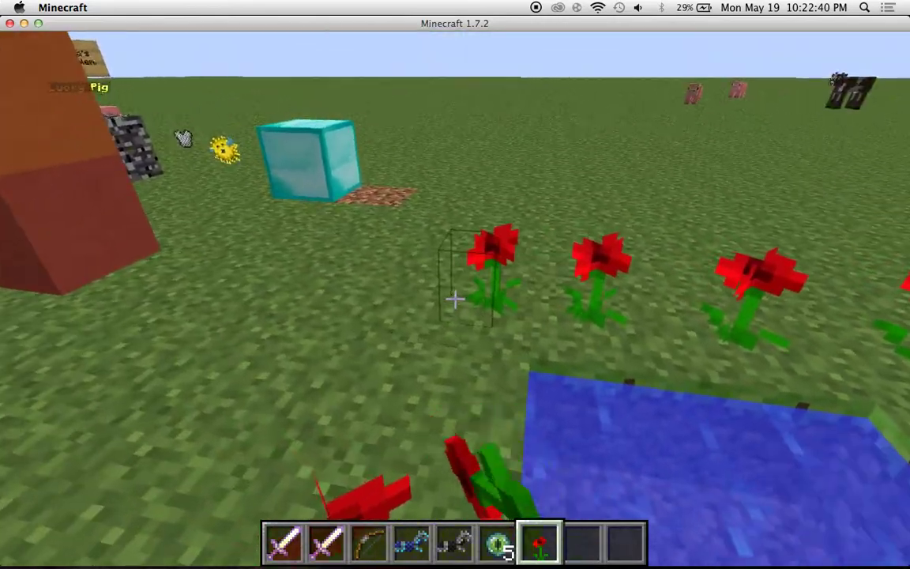
pyautogui.rightClick(455, 298)
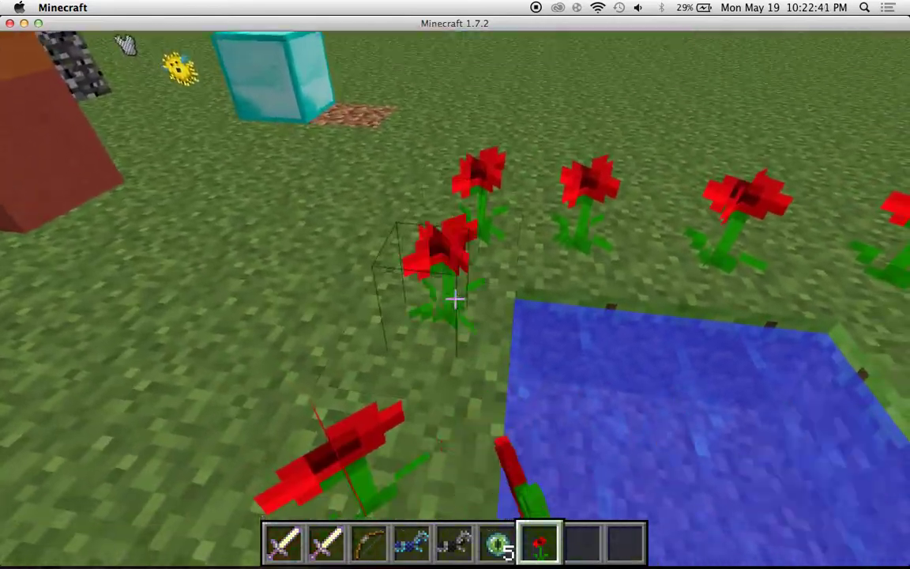
# - Clear the poppy from the hotbar, search the creative items for "diam", and put a diamond in the seventh slot
pyautogui.press('e')
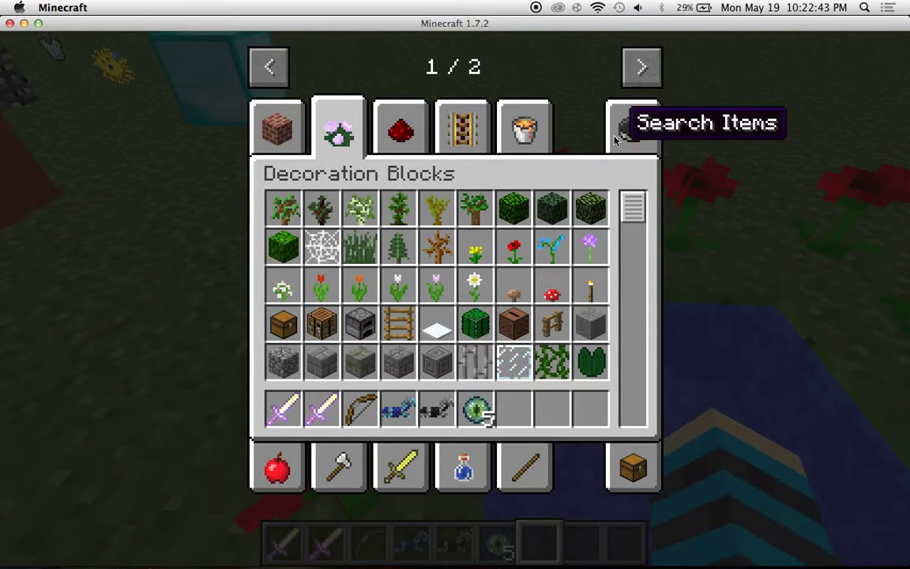
pyautogui.click(617, 136)
pyautogui.write('diam')
pyautogui.click(360, 208)
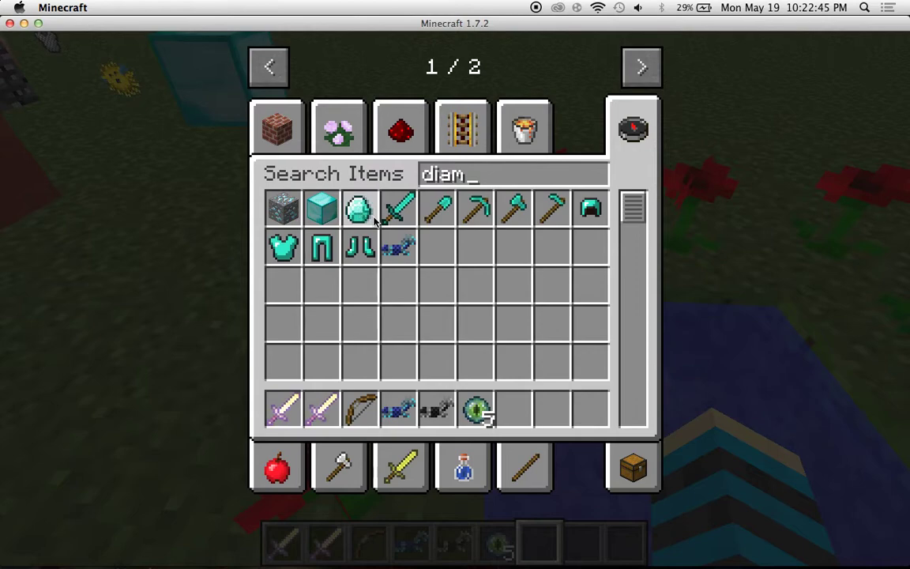
pyautogui.click(508, 408)
# - Throw the diamond into the flower-ringed pool to activate the Twilight Forest portal and walk into it
pyautogui.press('e')
pyautogui.press('q')
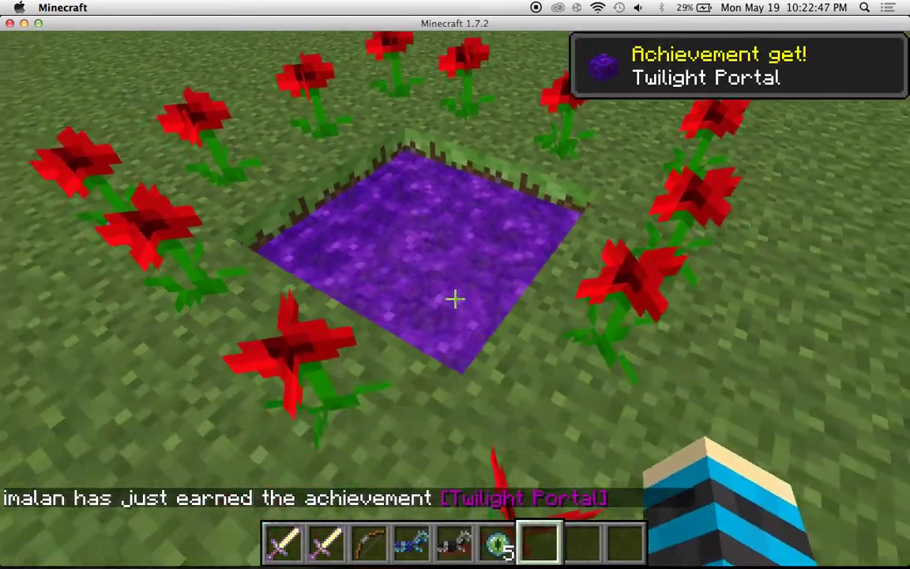
pyautogui.press('w')
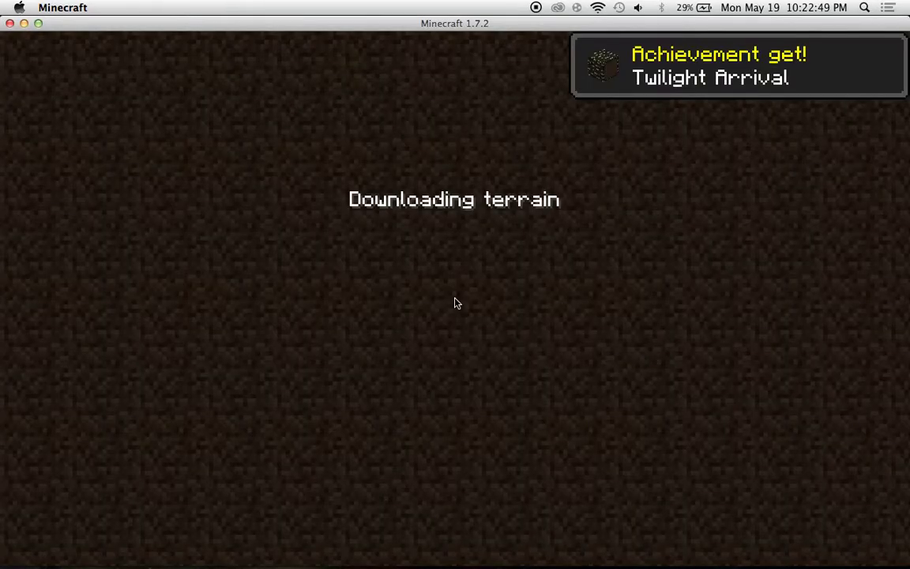